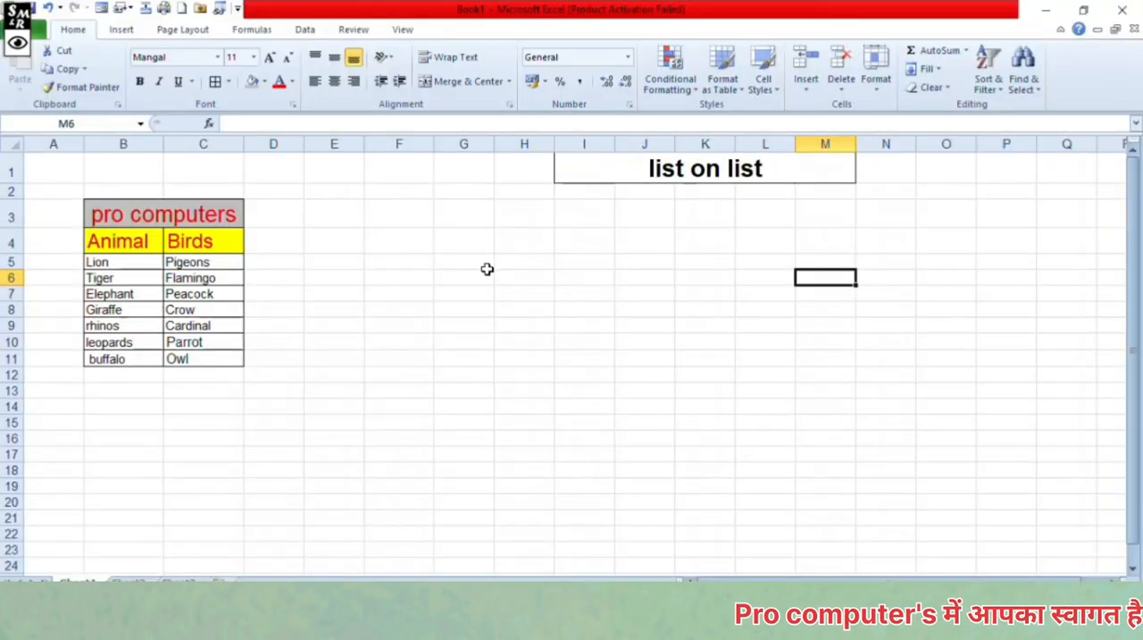
pyautogui.click(154, 247)
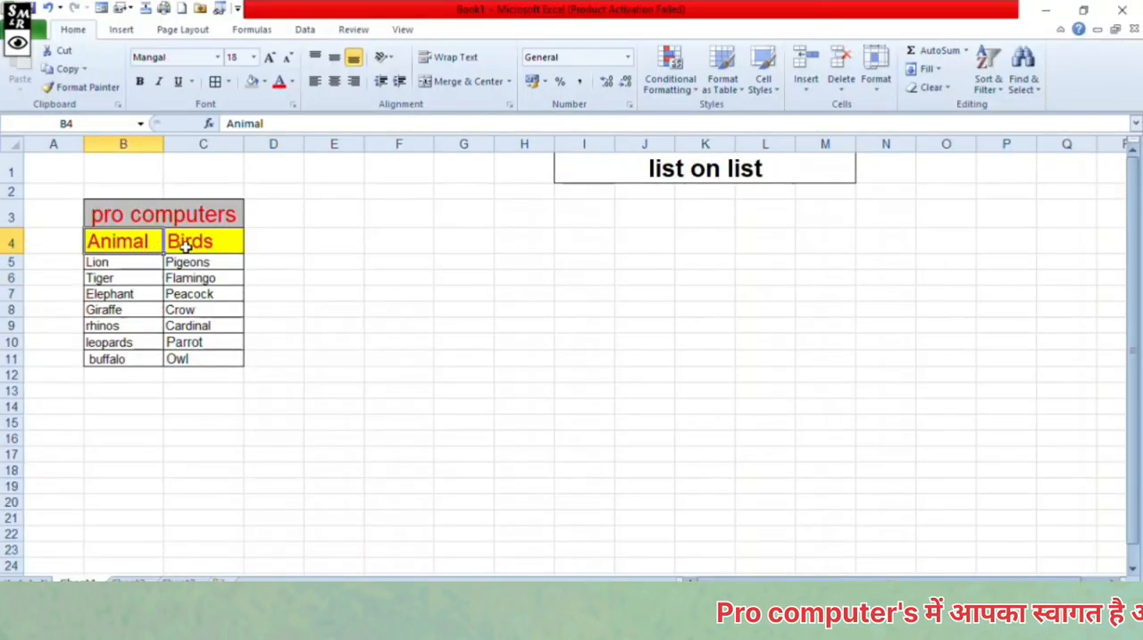
pyautogui.click(191, 242)
pyautogui.moveTo(120, 261); pyautogui.dragTo(138, 356)
pyautogui.moveTo(191, 265); pyautogui.dragTo(178, 352)
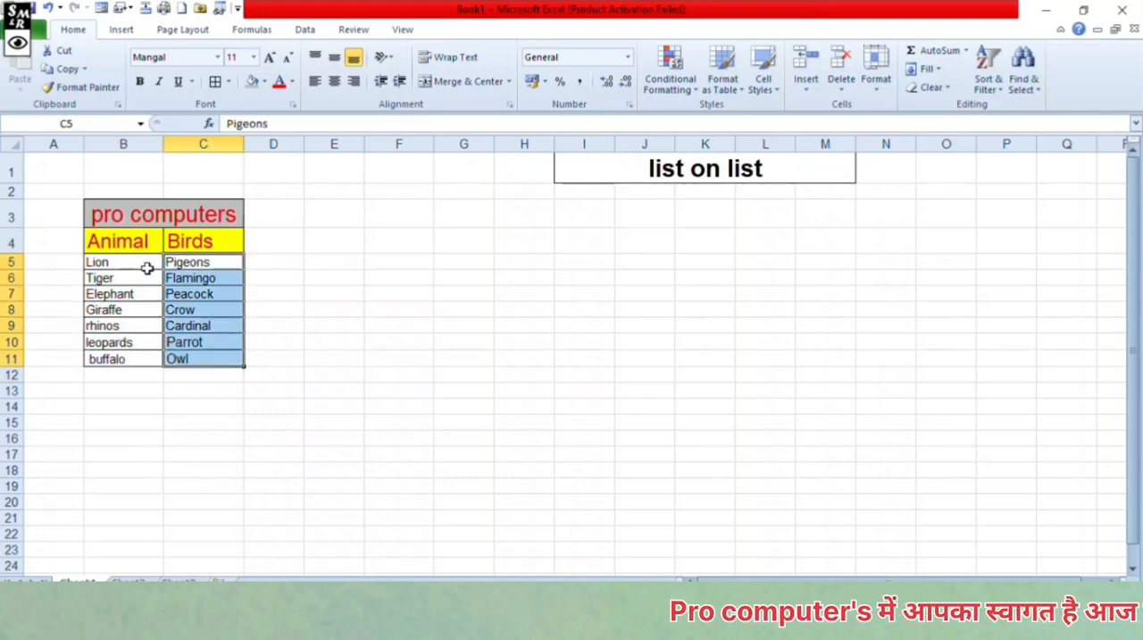
pyautogui.moveTo(145, 266); pyautogui.dragTo(142, 359)
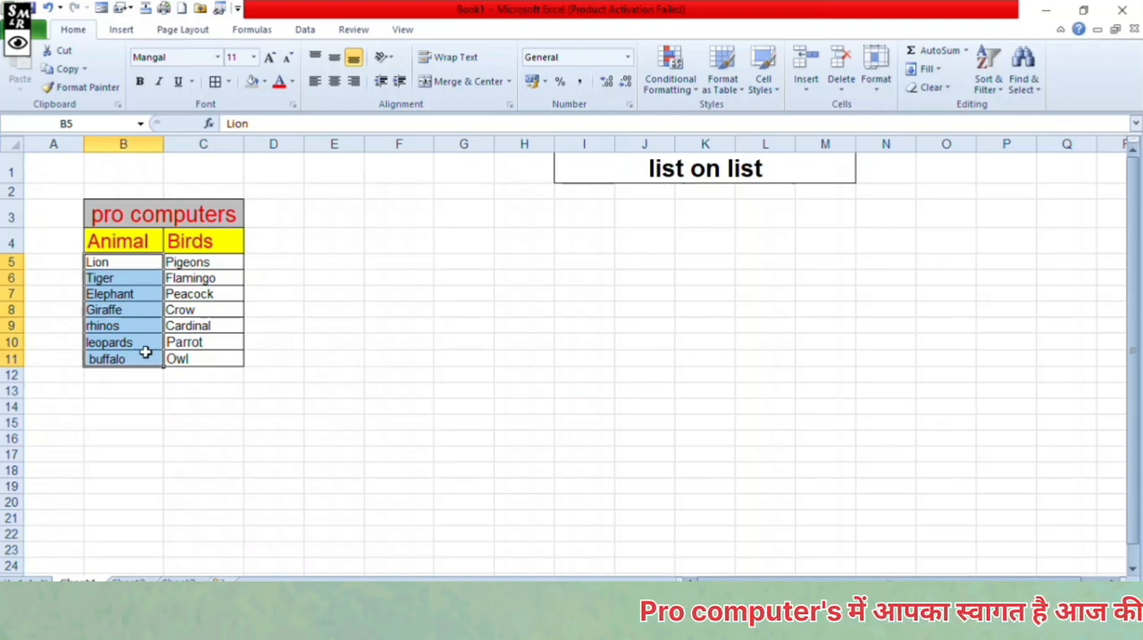
pyautogui.click(370, 291)
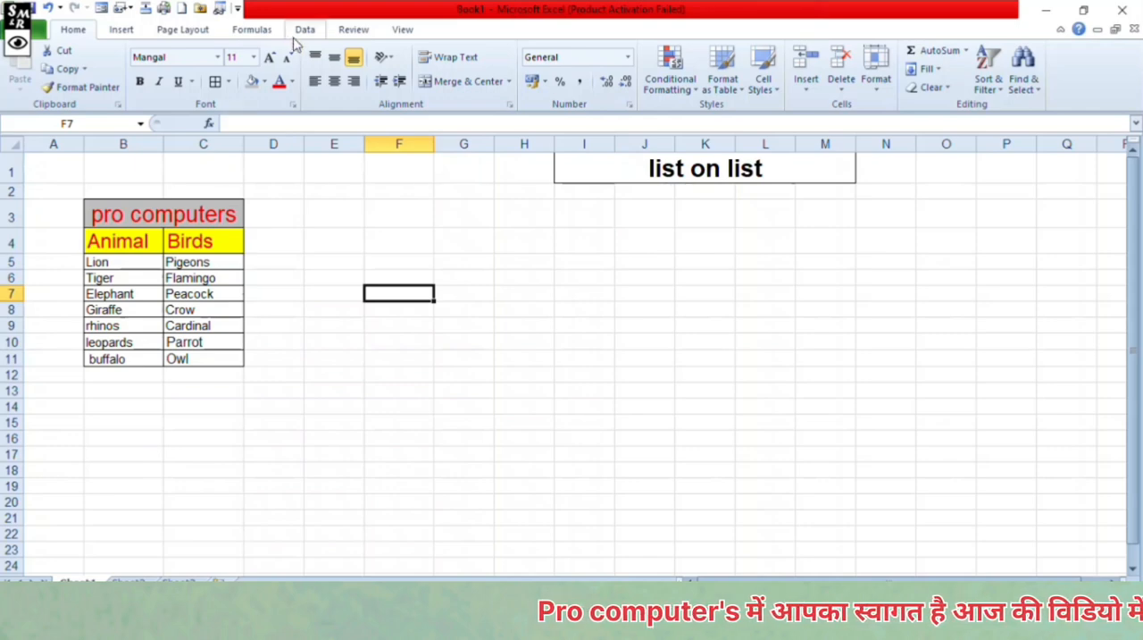
# - Copy the Animal and Birds headers from B4:C4 and paste them into F6:G6
pyautogui.moveTo(145, 239); pyautogui.dragTo(205, 245)
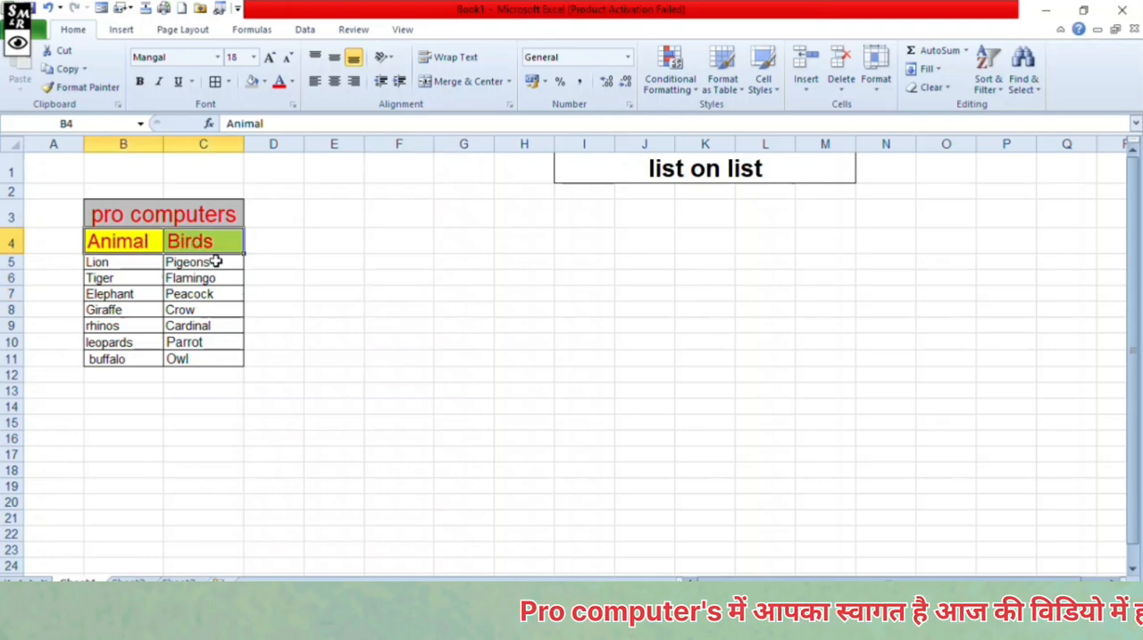
pyautogui.click(61, 71)
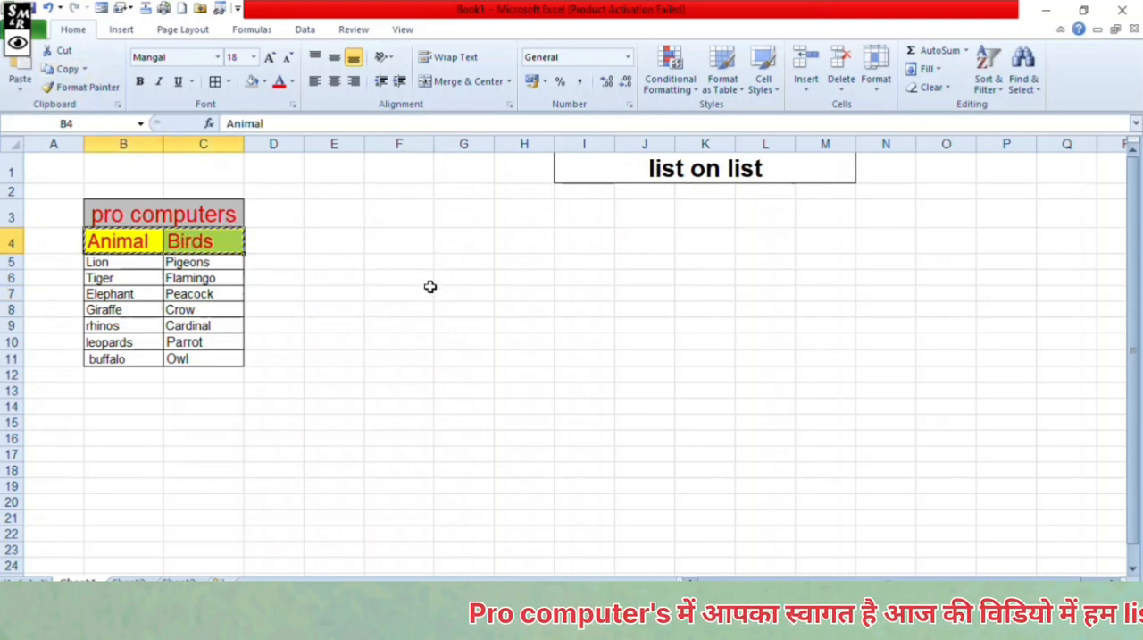
pyautogui.click(396, 278)
pyautogui.click(18, 82)
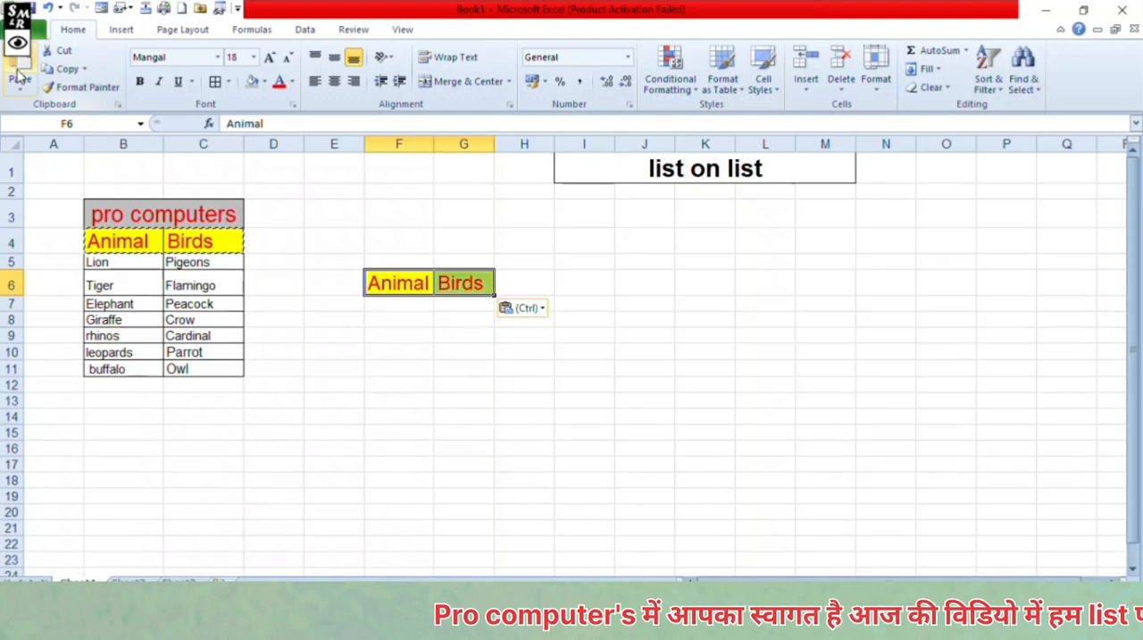
pyautogui.click(390, 316)
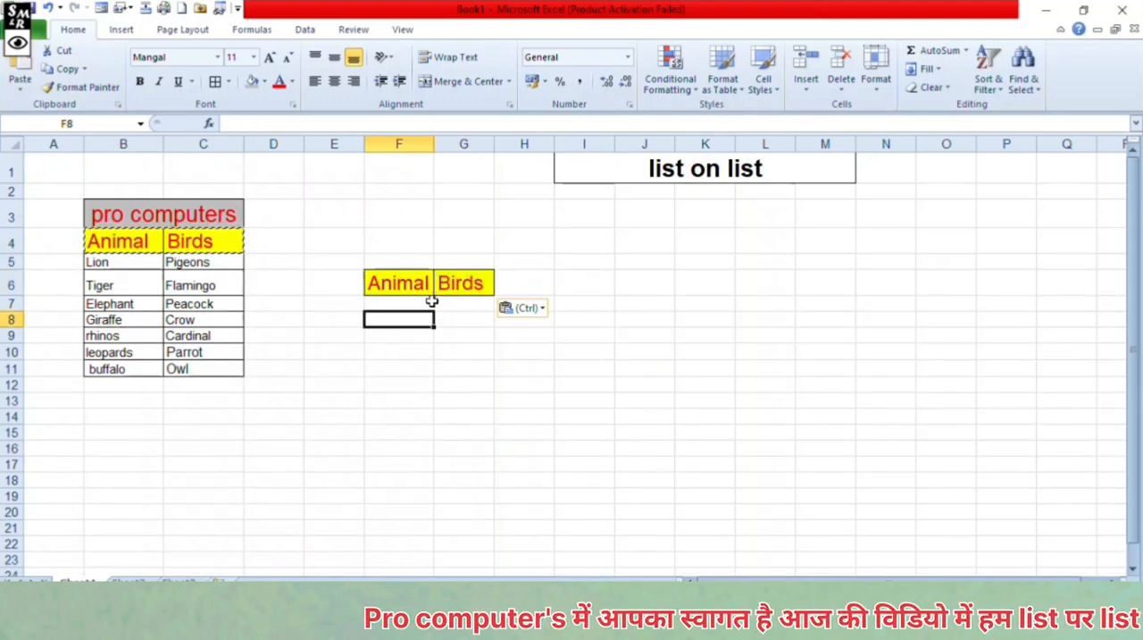
# - Add a List data validation to F7 under Animal, using the animal names in B5:B11 as the source
pyautogui.click(410, 302)
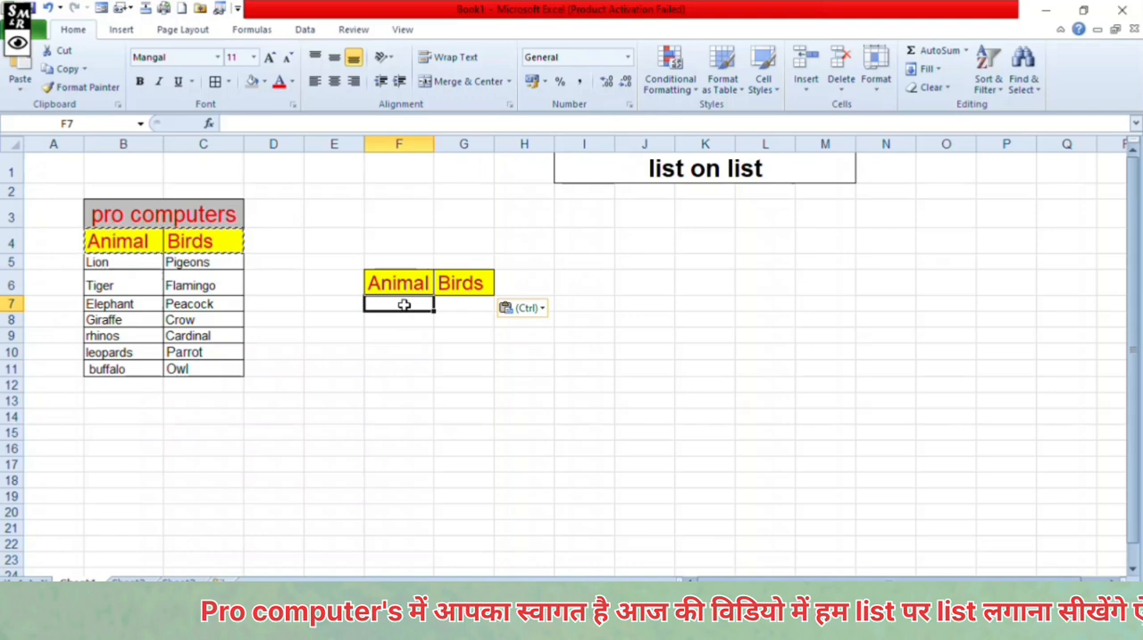
pyautogui.click(306, 28)
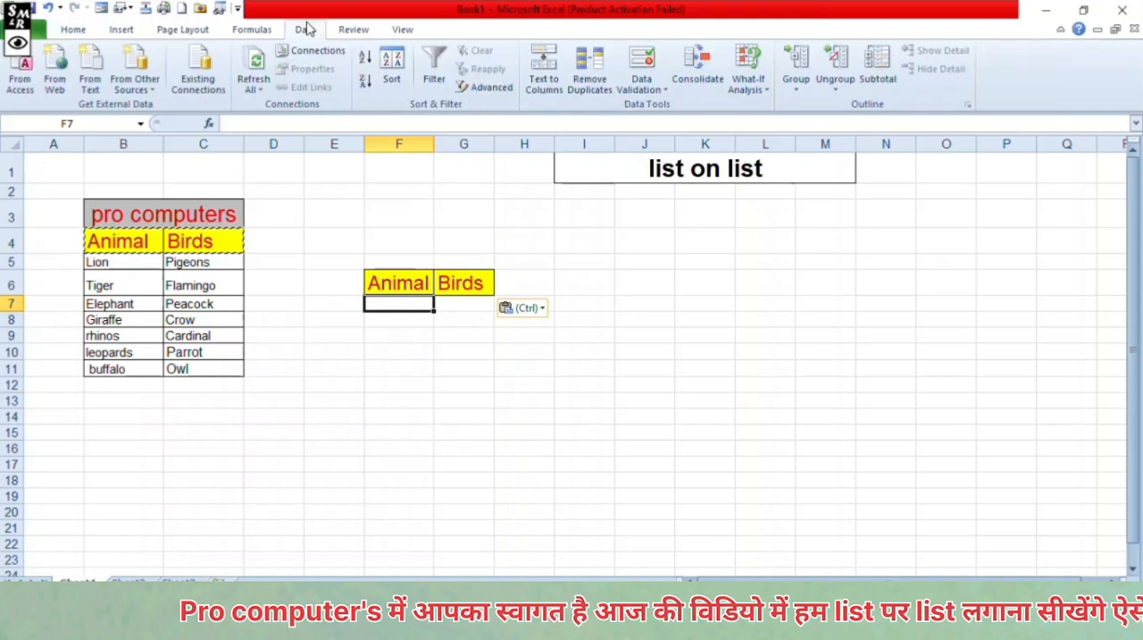
pyautogui.click(645, 59)
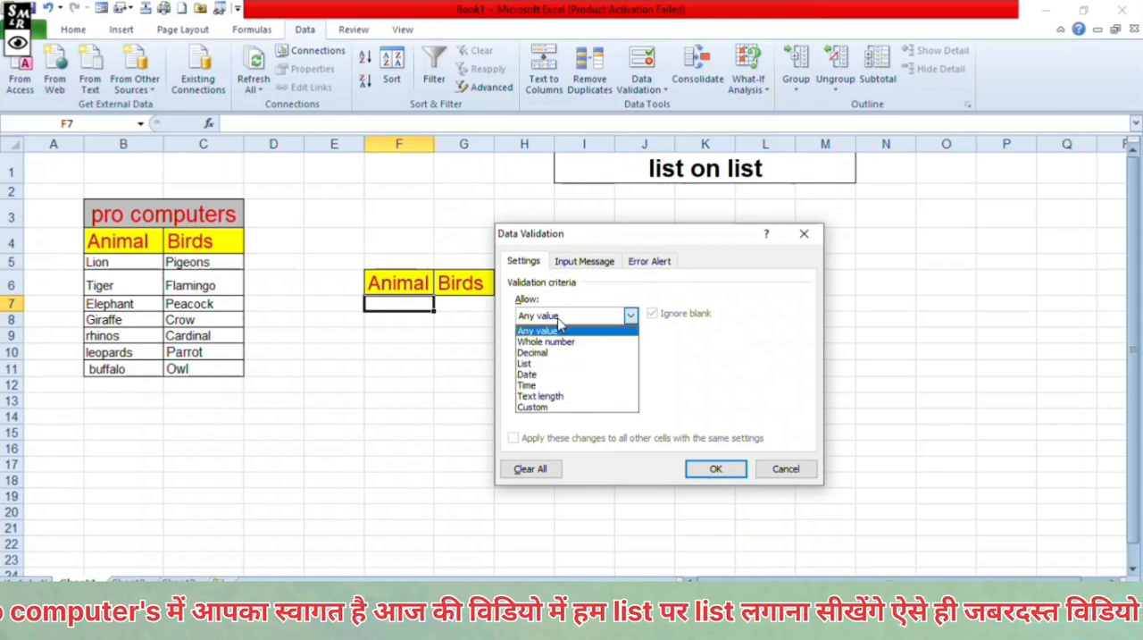
pyautogui.click(556, 316)
pyautogui.click(544, 364)
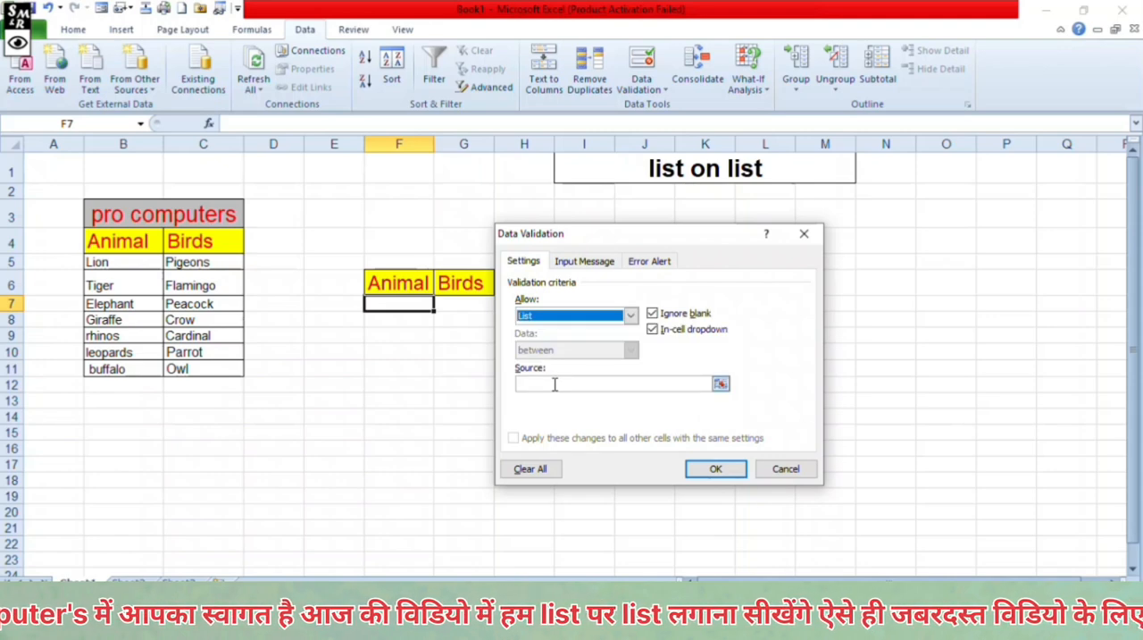
pyautogui.click(555, 384)
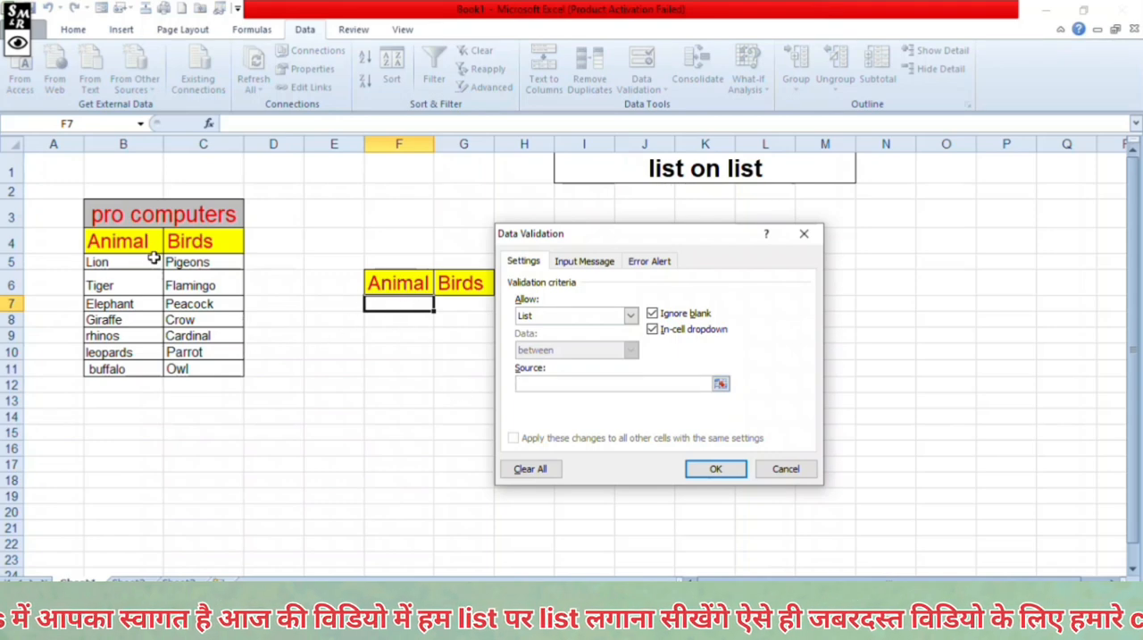
pyautogui.moveTo(153, 261); pyautogui.dragTo(131, 368)
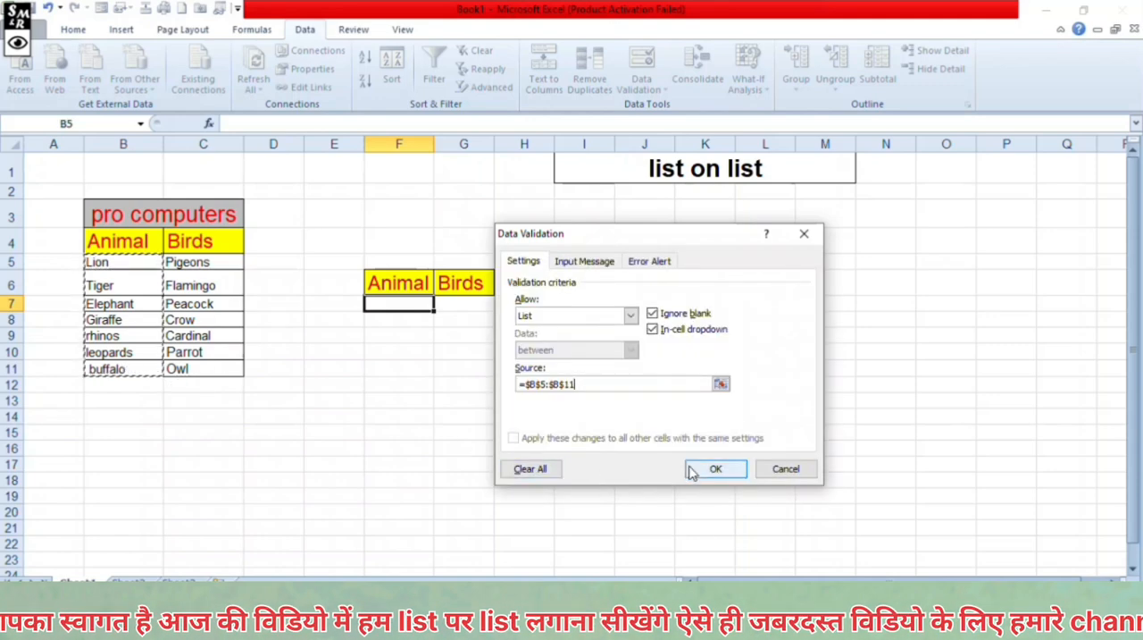
pyautogui.click(712, 468)
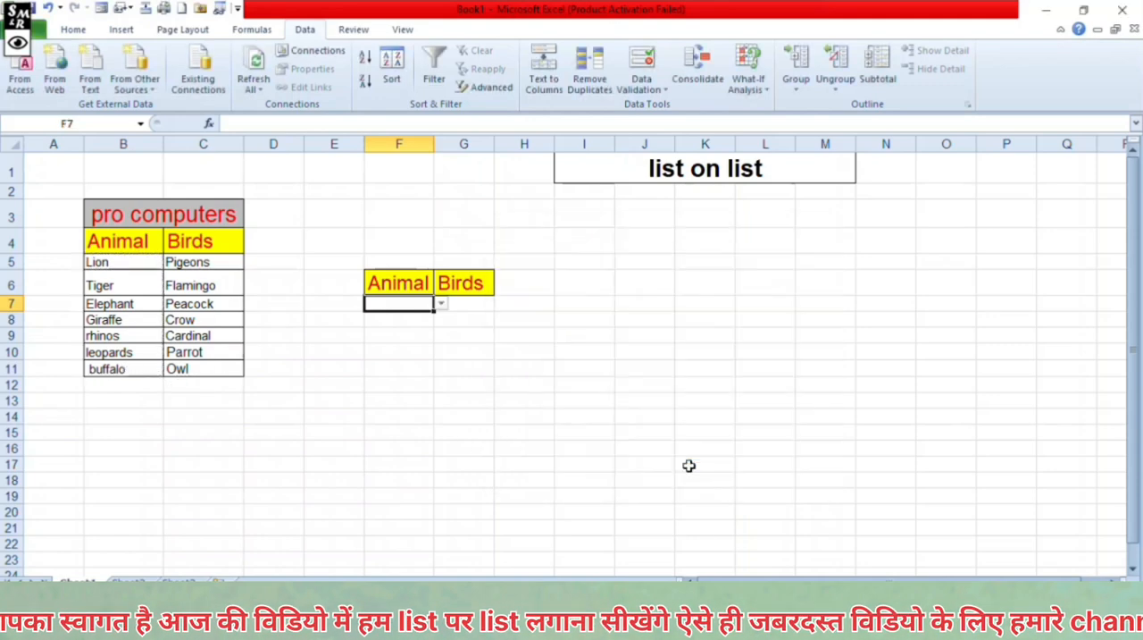
# - Add a List data validation to G7 under Birds, using the bird names in C5:C11 as the source
pyautogui.click(461, 304)
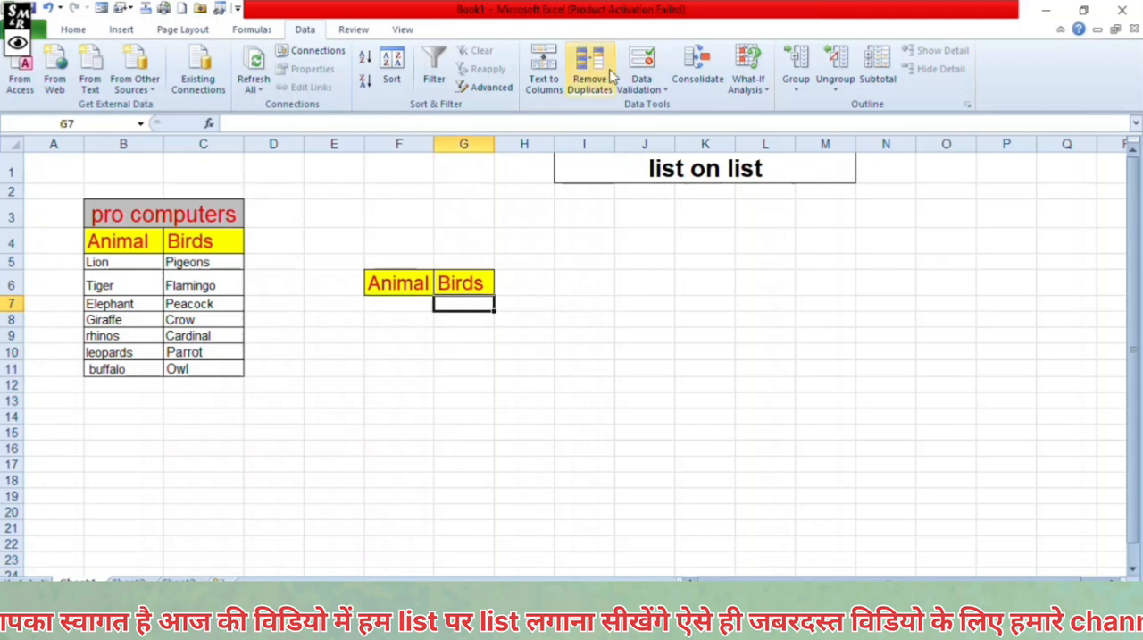
pyautogui.click(640, 77)
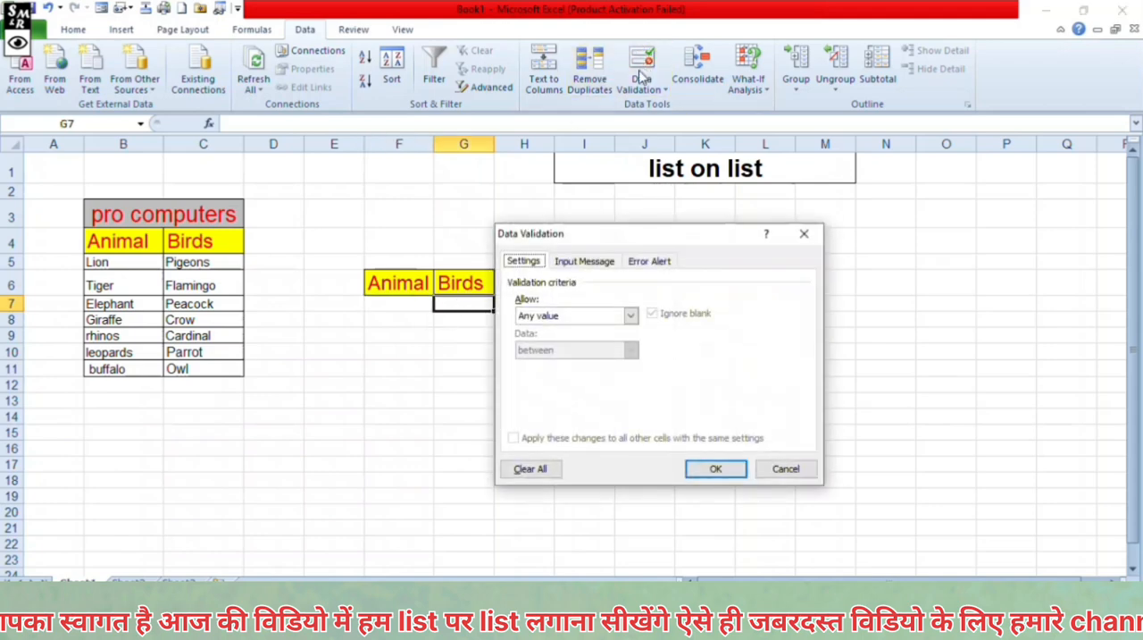
pyautogui.click(561, 318)
pyautogui.click(555, 363)
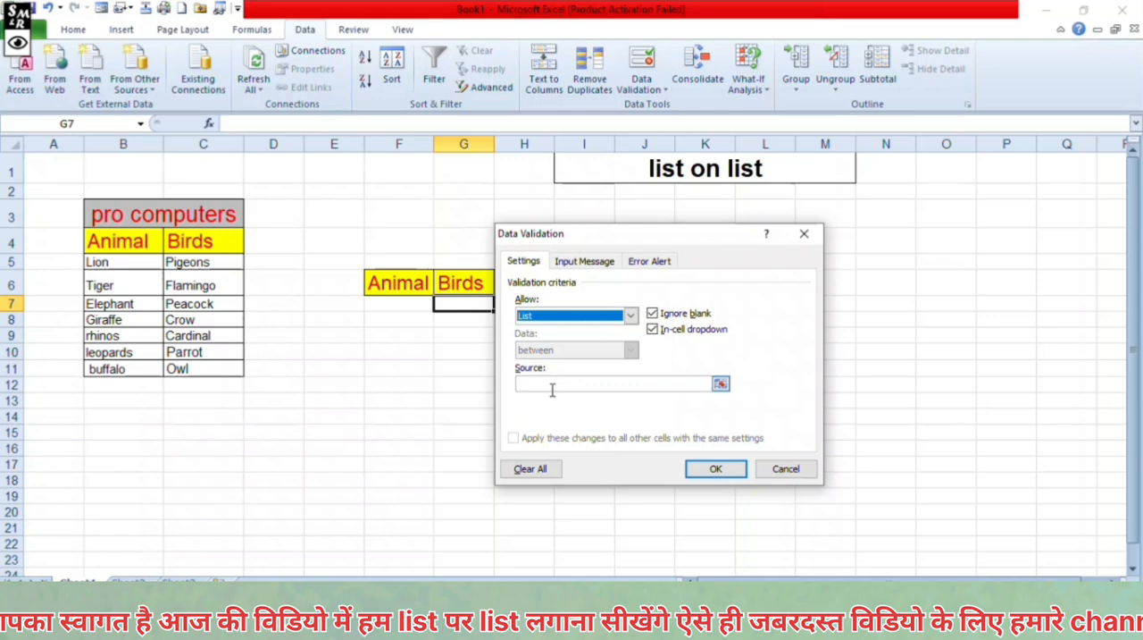
pyautogui.click(552, 389)
pyautogui.moveTo(225, 262); pyautogui.dragTo(204, 372)
pyautogui.click(705, 471)
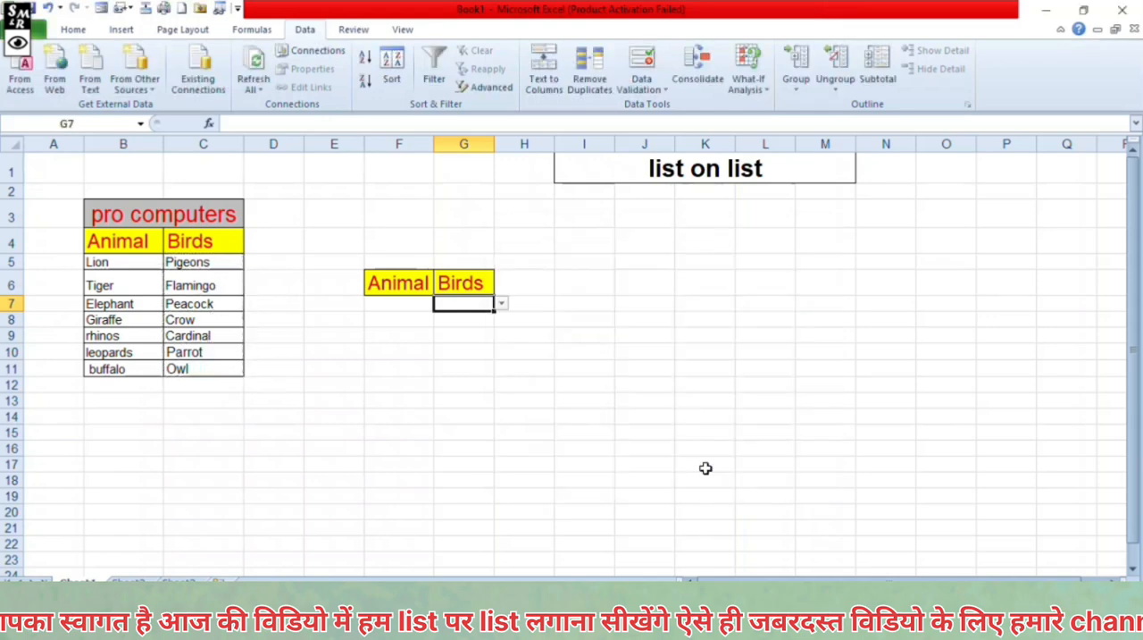
# - Choose Tiger from the dropdown list in F7 and Peacock from the one in G7
pyautogui.click(423, 305)
pyautogui.click(442, 303)
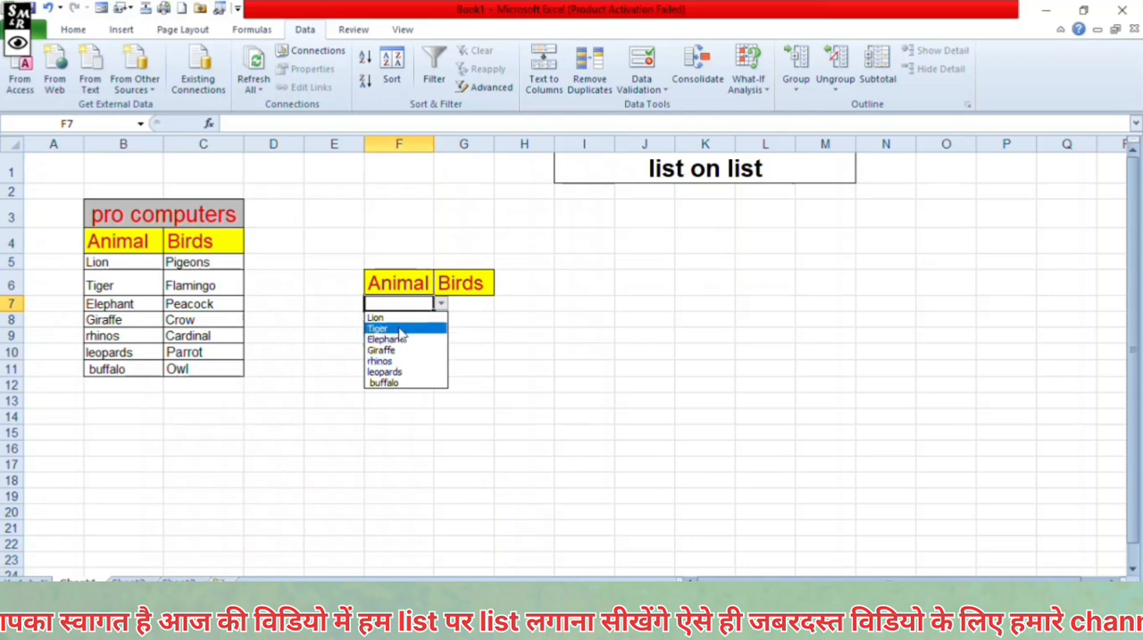
pyautogui.click(400, 329)
pyautogui.click(473, 304)
pyautogui.click(502, 303)
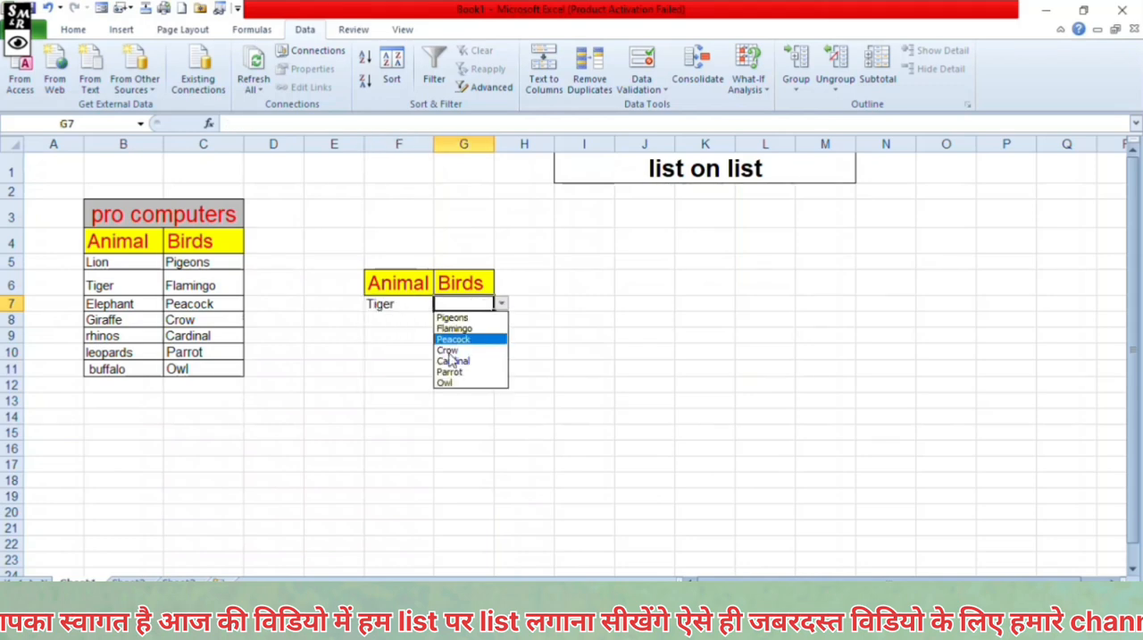
pyautogui.click(453, 339)
# - Try to enter the unlisted value ddd in F7, then cancel the entry
pyautogui.click(410, 302)
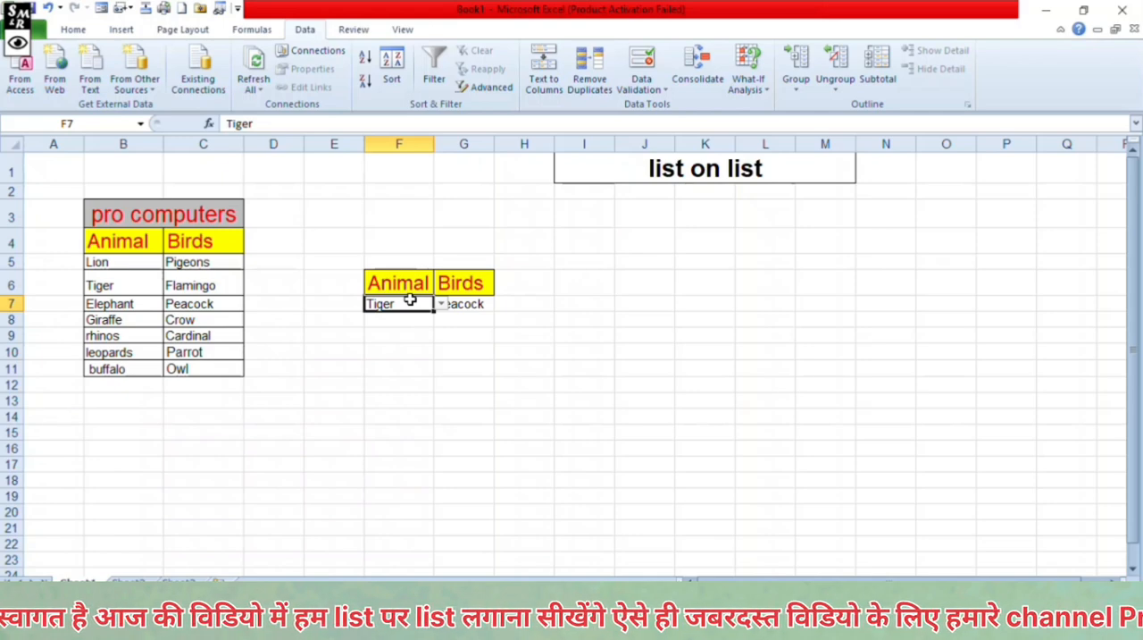
pyautogui.write('dd')
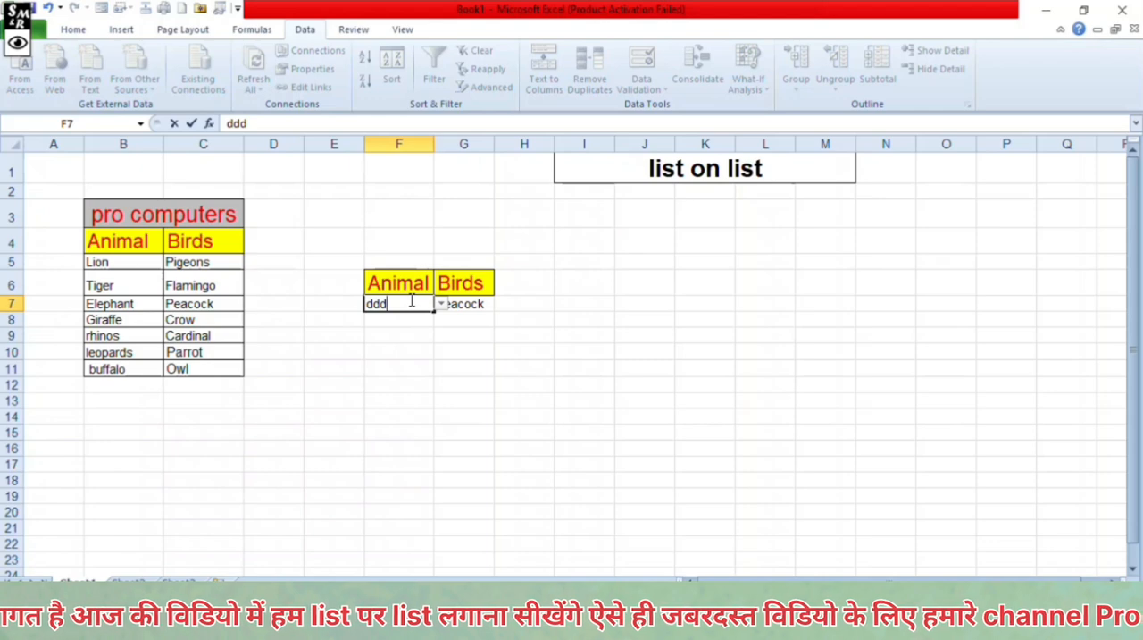
pyautogui.write('d')
pyautogui.press('Return')
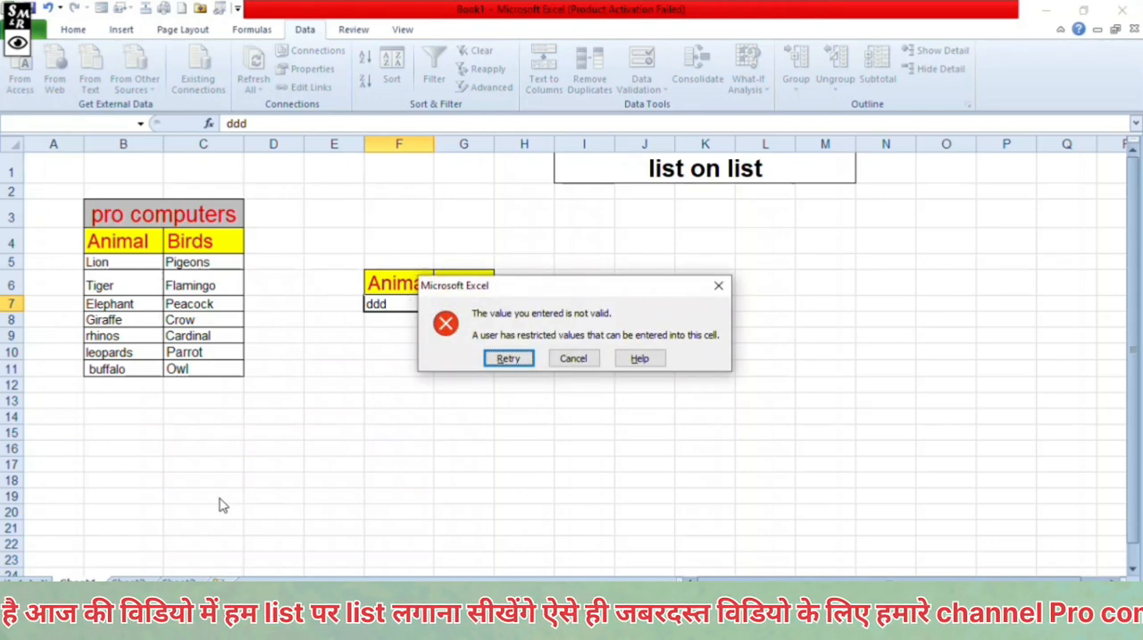
pyautogui.click(573, 358)
# - Change the animal in F7 to Giraffe using its dropdown list
pyautogui.click(441, 304)
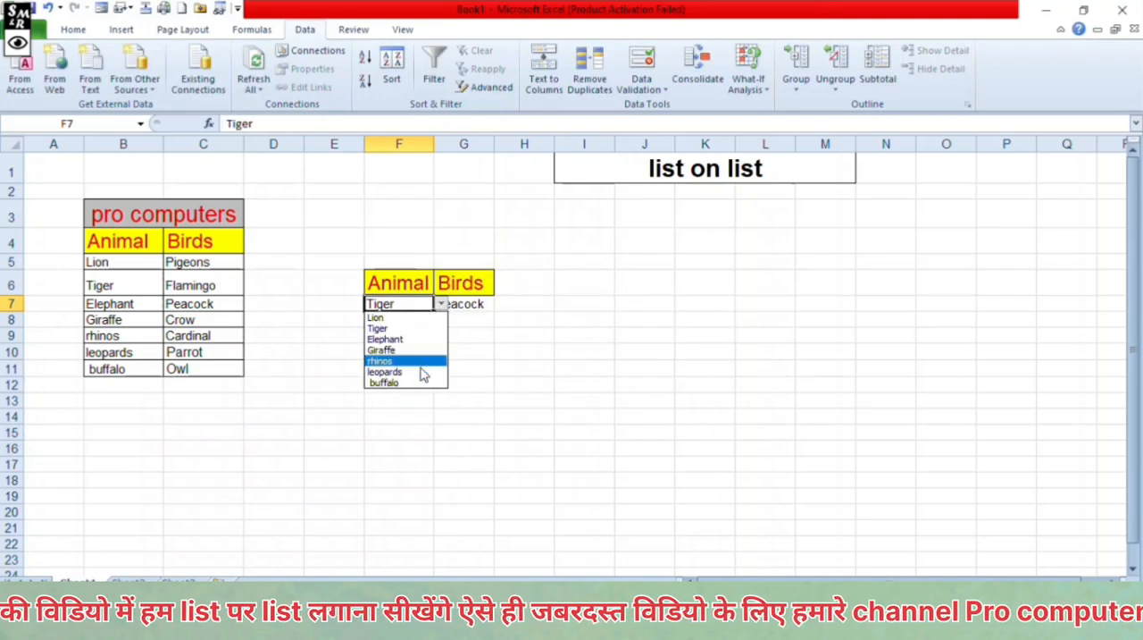
pyautogui.click(427, 350)
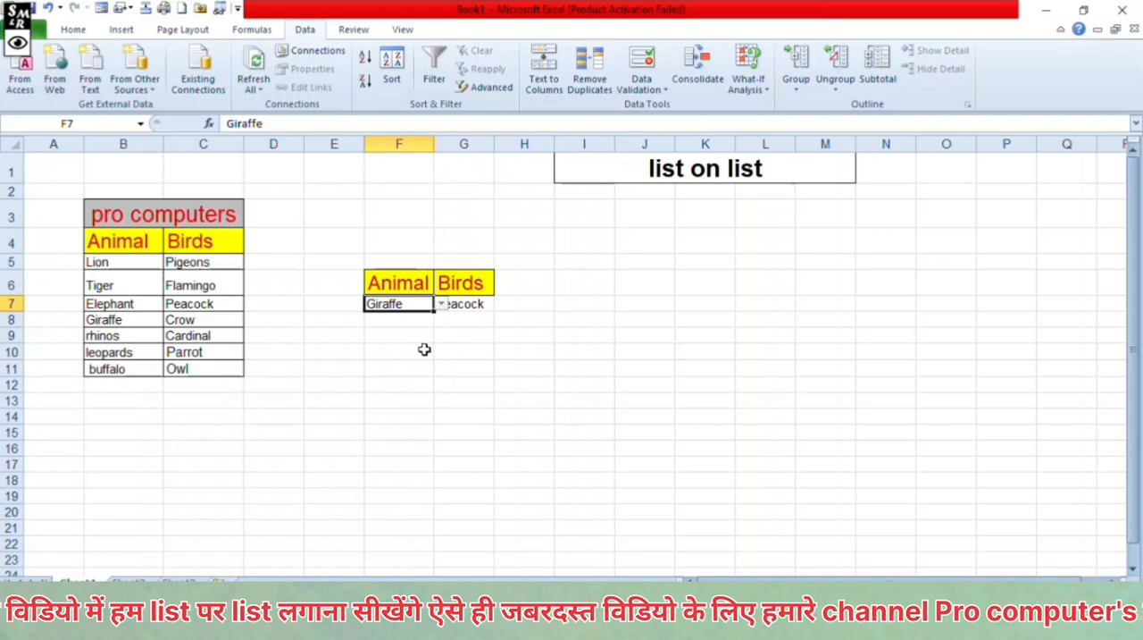